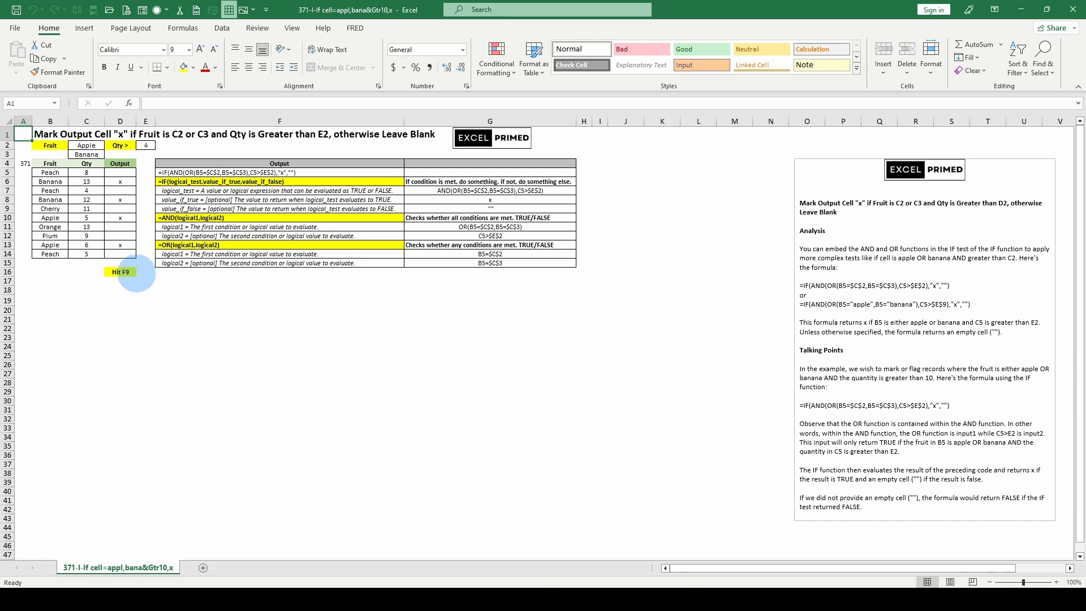
Recalculate the worksheet several times to regenerate the random fruits, quantities and quantity threshold
{"action": "key", "text": "F9"}
{"action": "key", "text": "F9"}
{"action": "key", "text": "F9"}
{"action": "key", "text": "F9"}
{"action": "key", "text": "F9"}
{"action": "key", "text": "F9"}
{"action": "key", "text": "F9"}
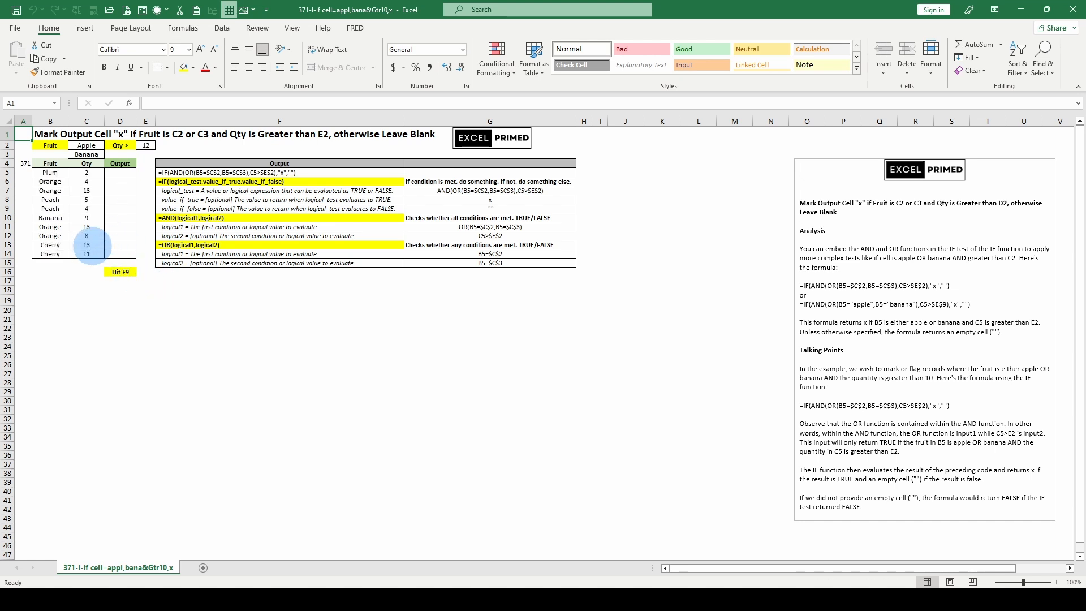
{"action": "key", "text": "F9"}
{"action": "key", "text": "F9"}
{"action": "key", "text": "F9"}
{"action": "key", "text": "F9"}
{"action": "key", "text": "F9"}
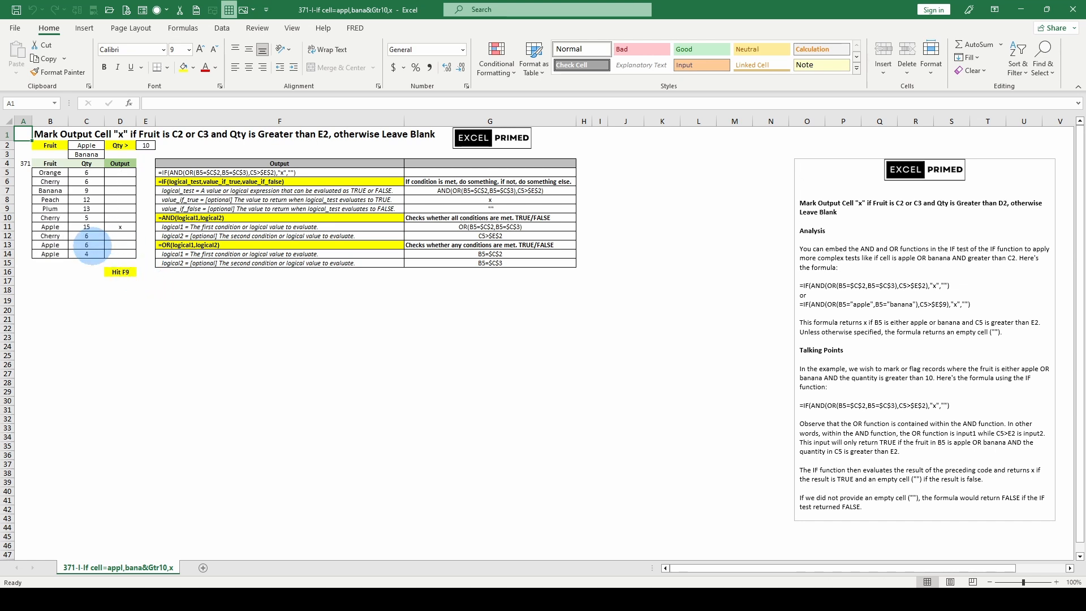
Review the output formula in D5 and its text version in F5, recalculating the sheet against new random data
{"action": "left_click", "coordinate": [169, 172]}
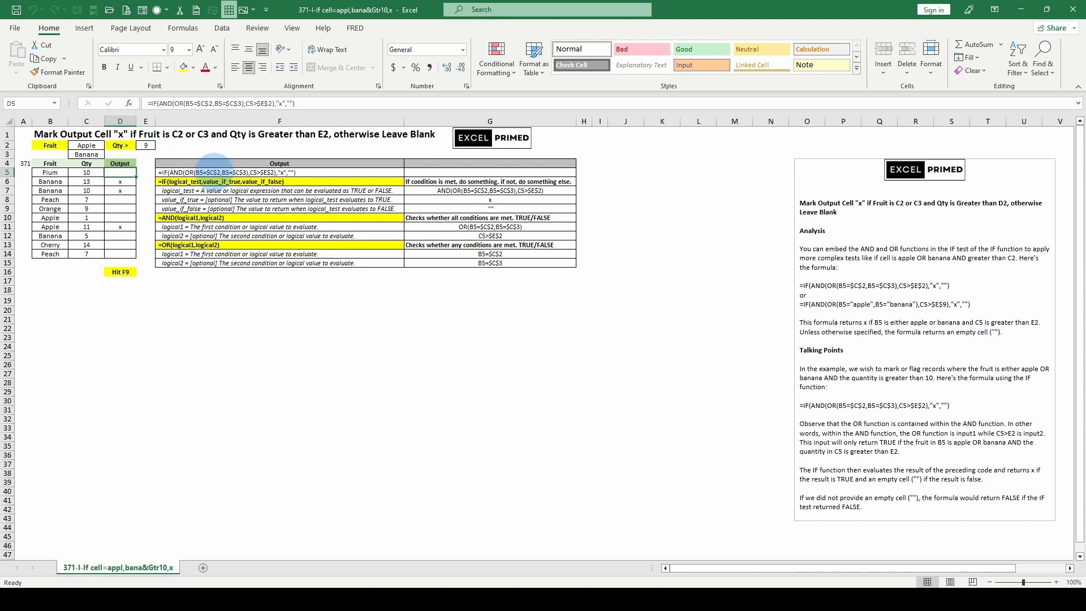
{"action": "left_click", "coordinate": [210, 171]}
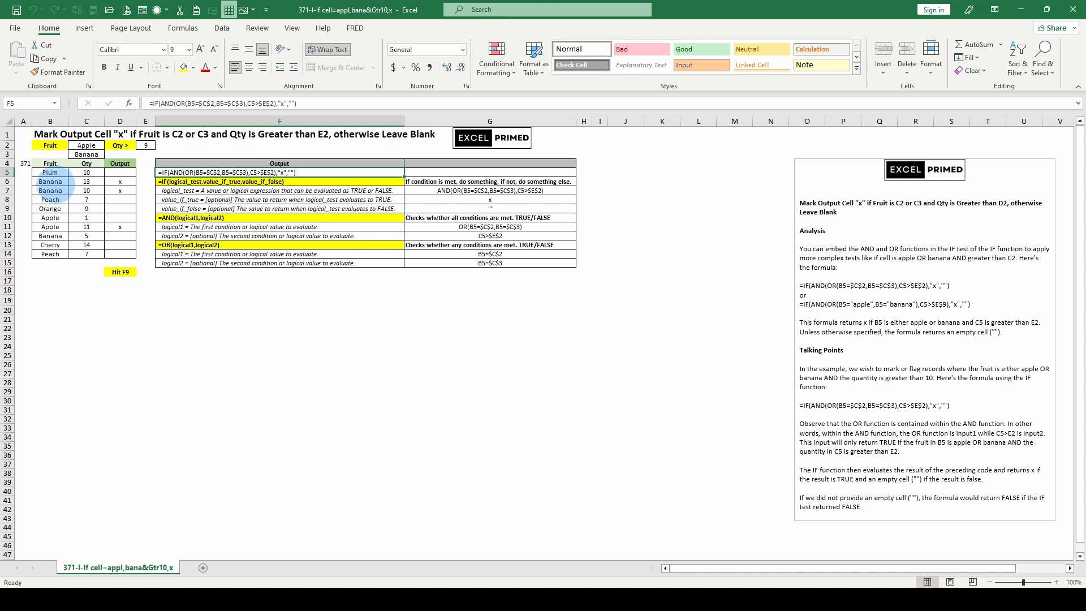
{"action": "key", "text": "F9"}
{"action": "key", "text": "F9"}
{"action": "key", "text": "F9"}
{"action": "key", "text": "F9"}
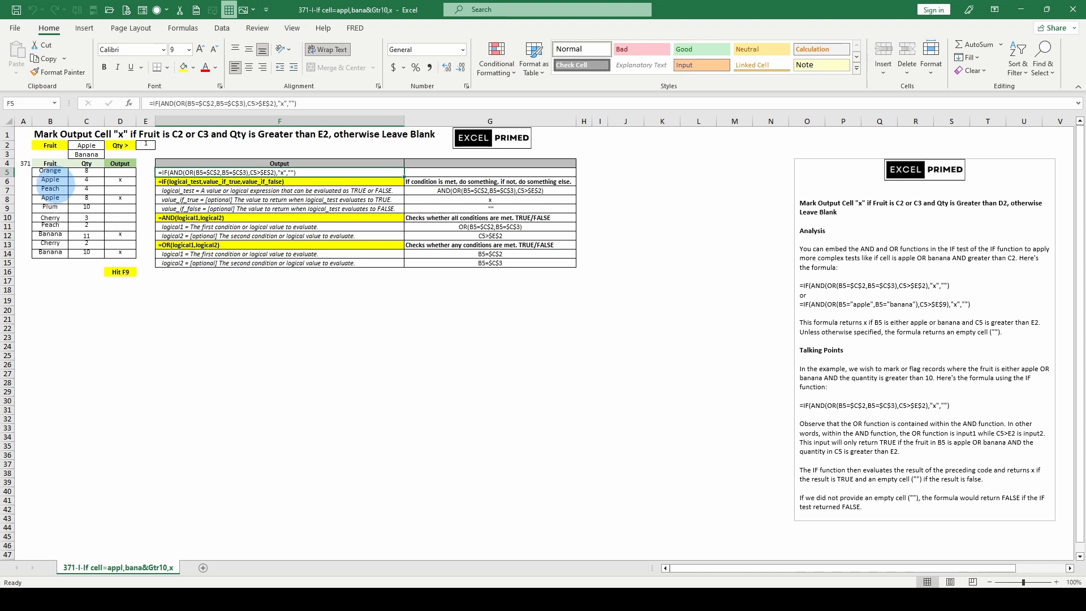
{"action": "key", "text": "F9"}
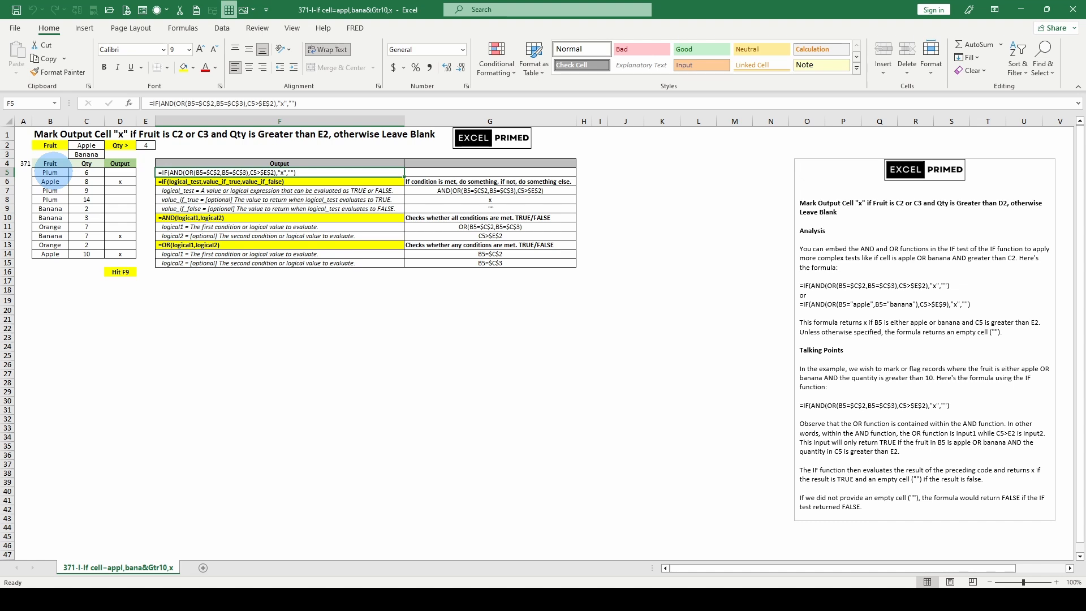
Inspect the random fruit formula in B5 and recalculate the sheet repeatedly to generate another data set
{"action": "left_click", "coordinate": [50, 173]}
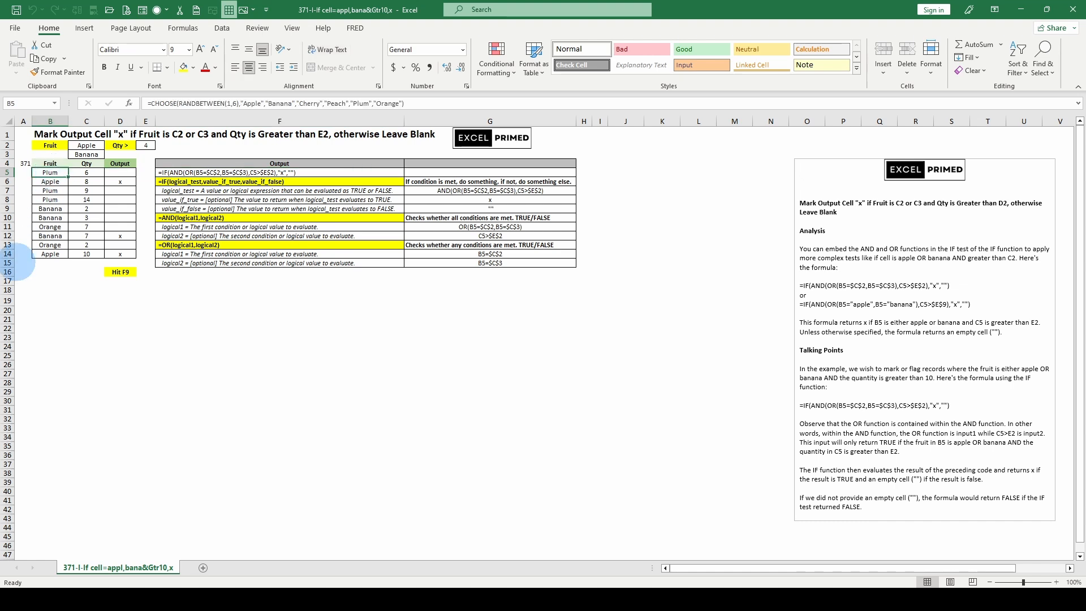
{"action": "key", "text": "F9"}
{"action": "key", "text": "F9"}
{"action": "key", "text": "F9"}
{"action": "key", "text": "F9"}
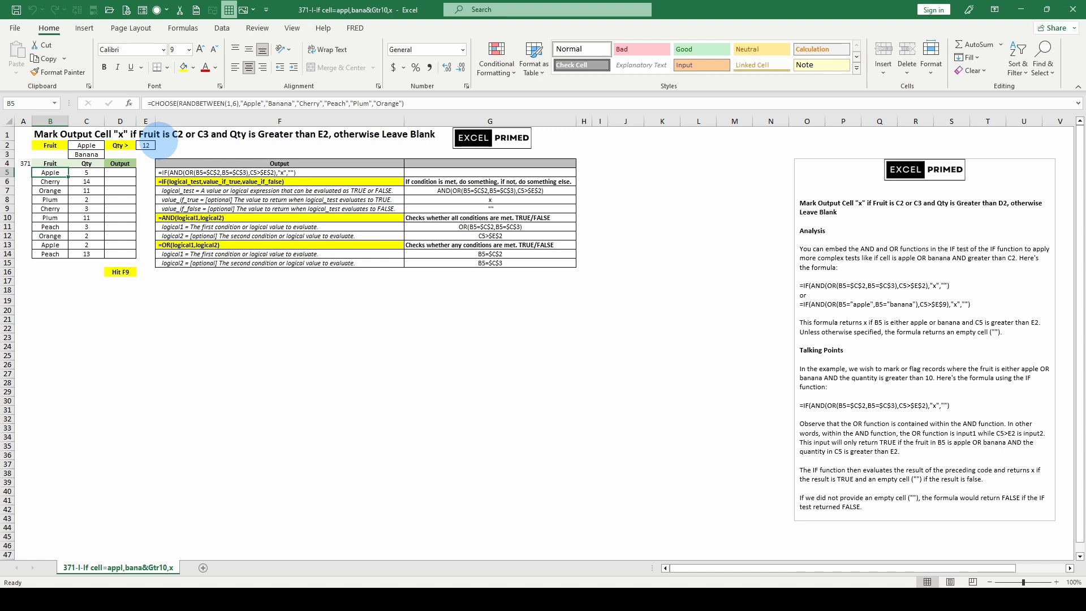
{"action": "key", "text": "F9"}
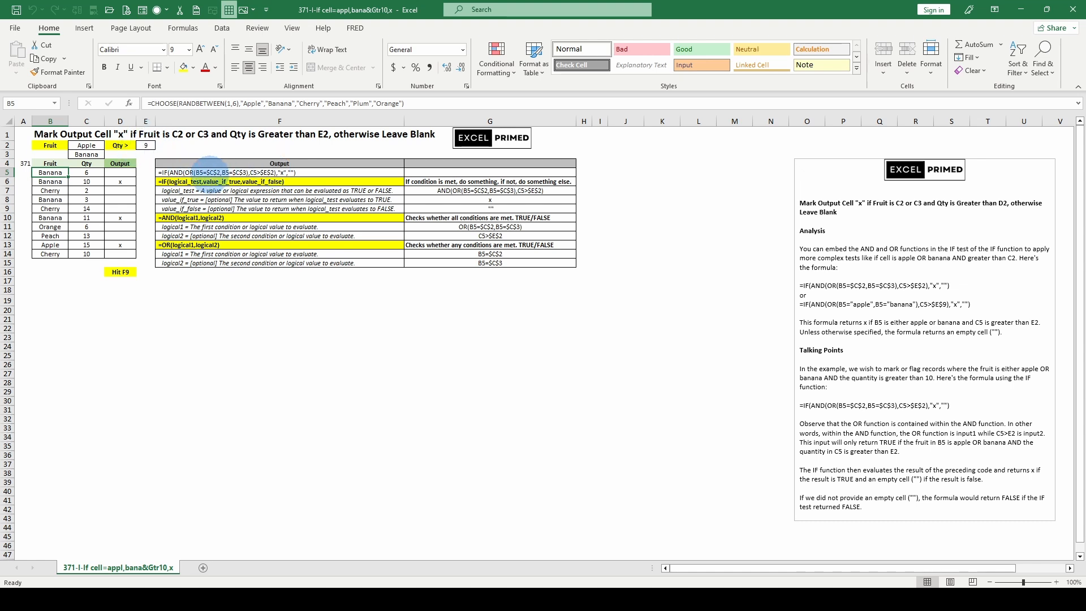
Evaluate the OR conditions B5=$C$2 and B5=$C$3 one at a time within the formula in D5
{"action": "left_click", "coordinate": [202, 169]}
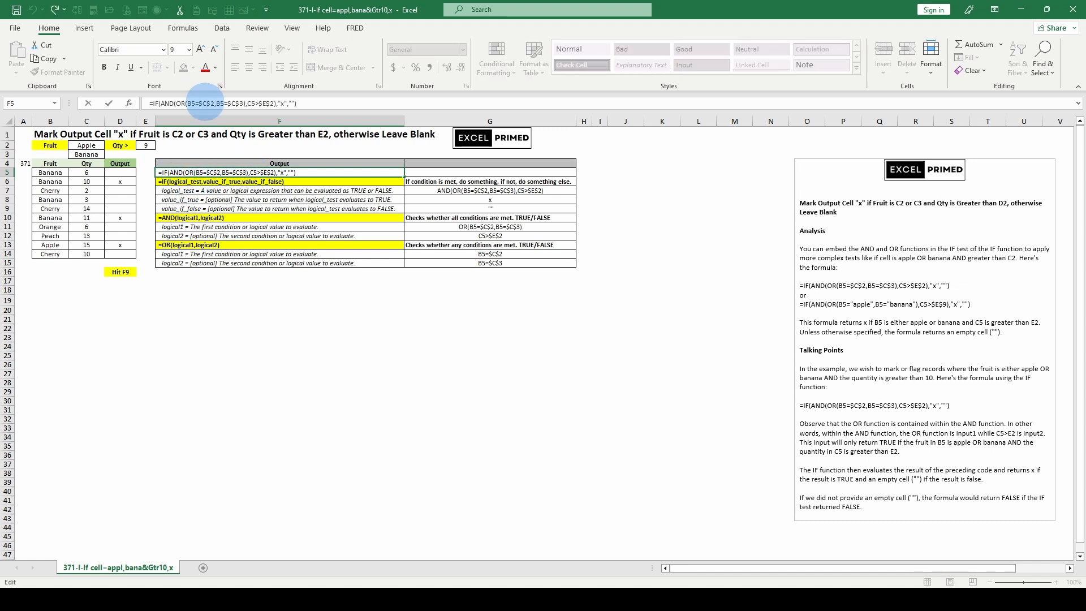
{"action": "left_click", "coordinate": [120, 172]}
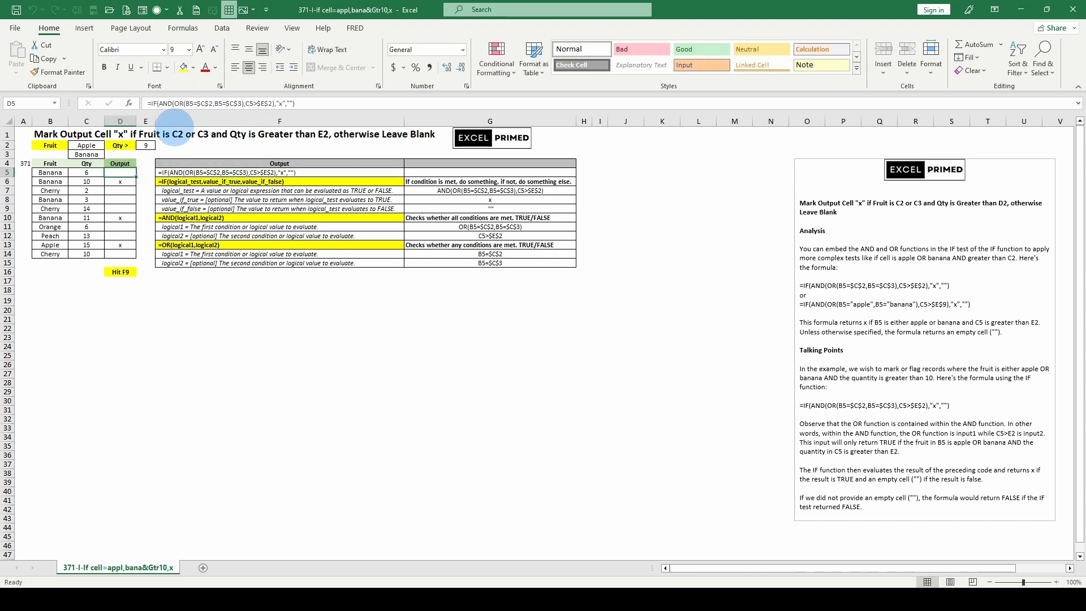
{"action": "left_click", "coordinate": [191, 105]}
{"action": "left_click", "coordinate": [193, 121]}
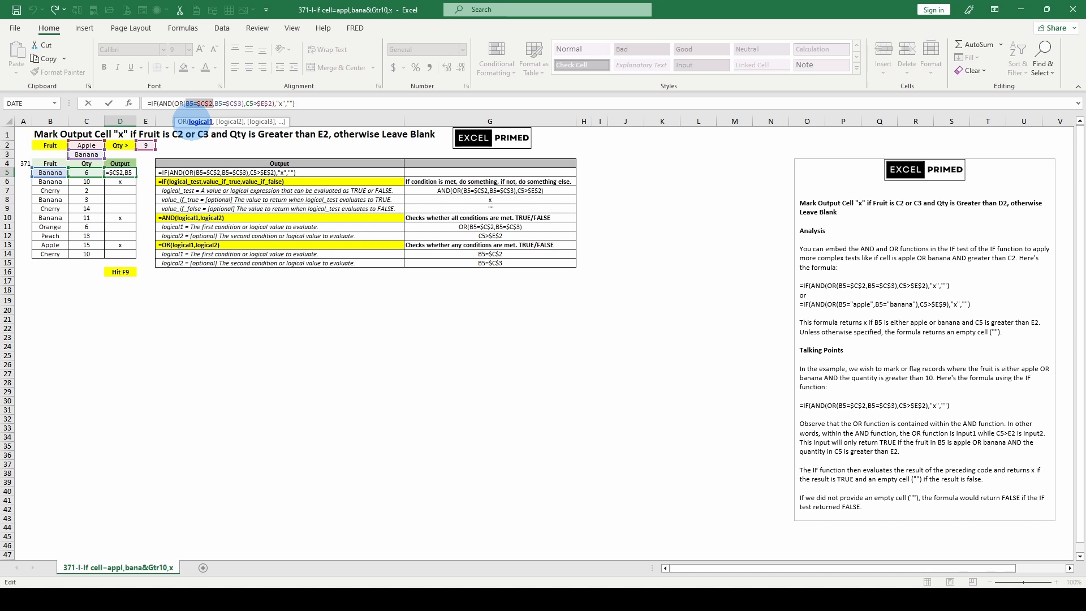
{"action": "key", "text": "F9"}
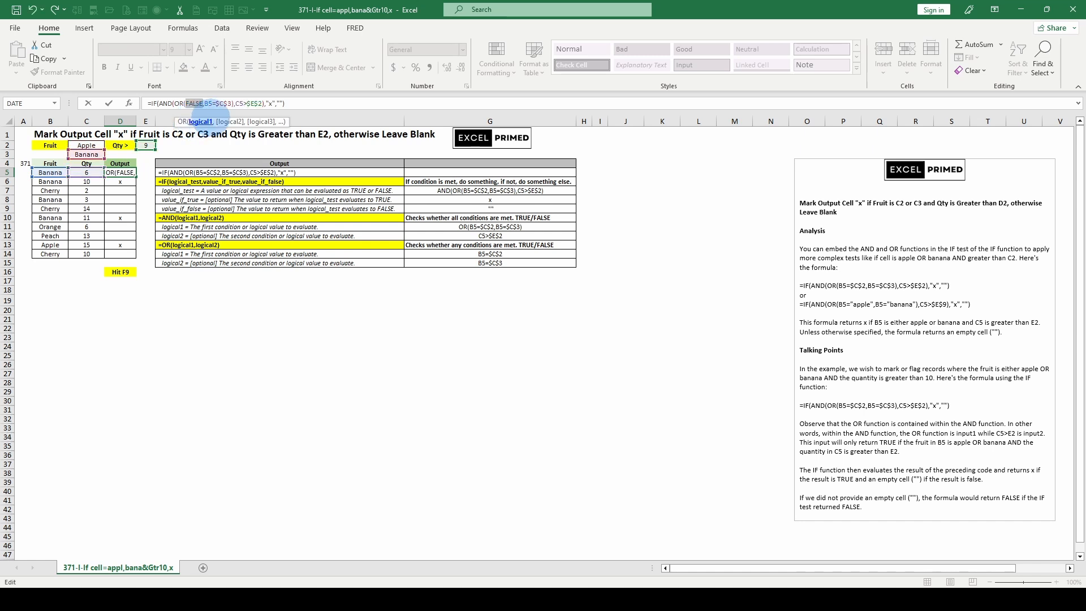
{"action": "left_click", "coordinate": [229, 121]}
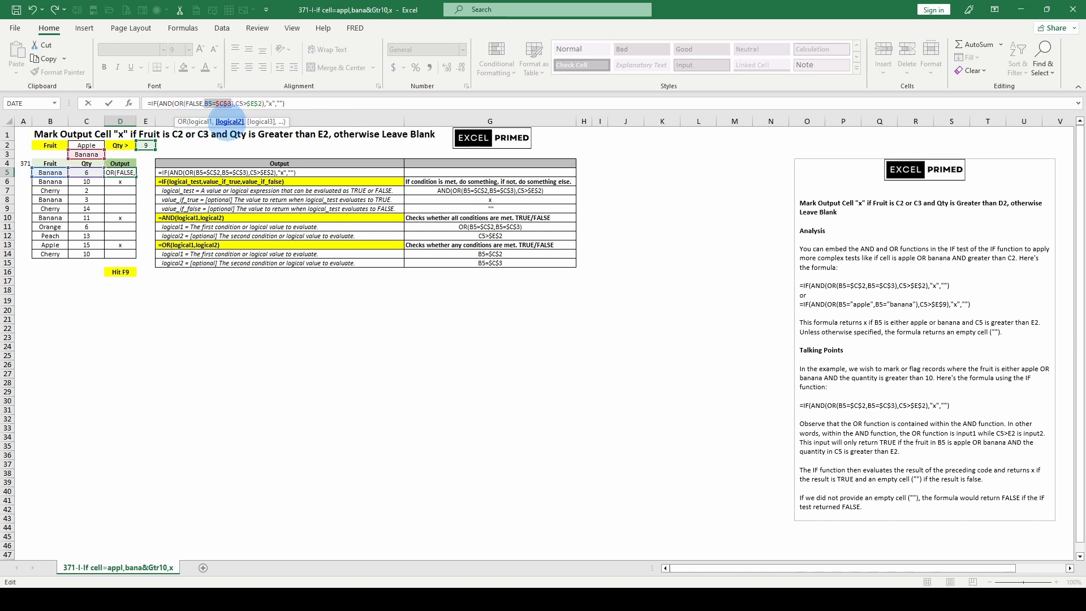
{"action": "key", "text": "F9"}
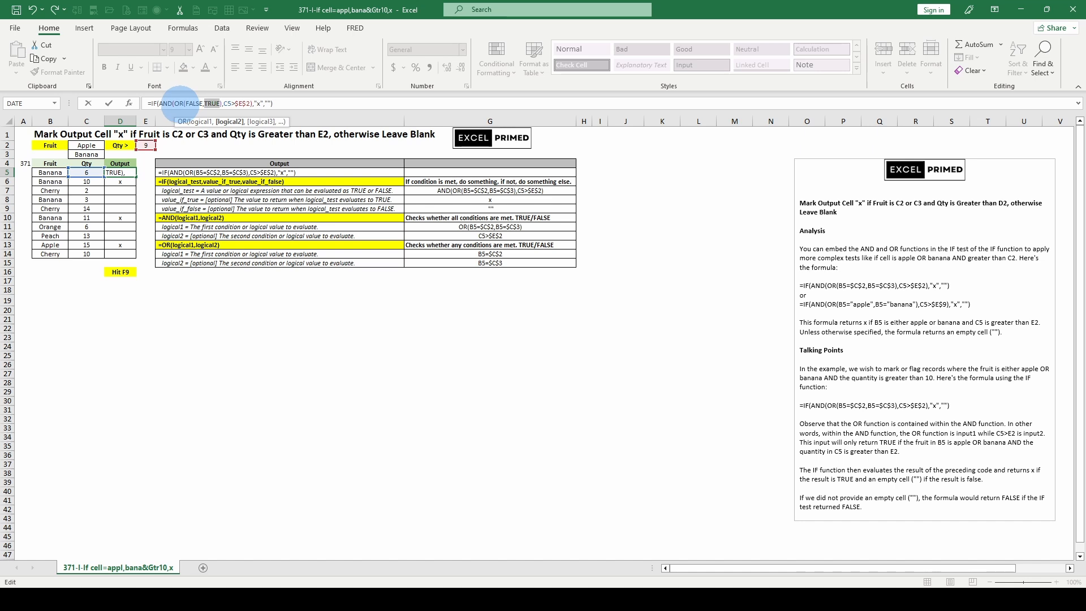
Undo the partial evaluations in D5, evaluate the IF function's entire logical test, and leave the cell with its original formula intact
{"action": "key", "text": "ctrl+z"}
{"action": "key", "text": "ctrl+z"}
{"action": "left_click", "coordinate": [190, 121]}
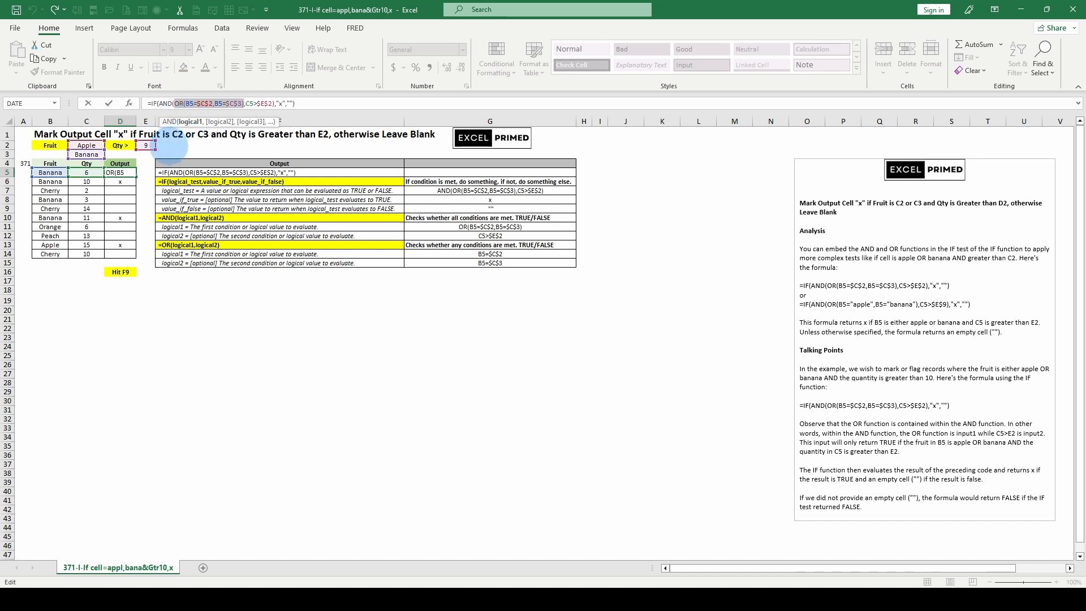
{"action": "left_click", "coordinate": [168, 103]}
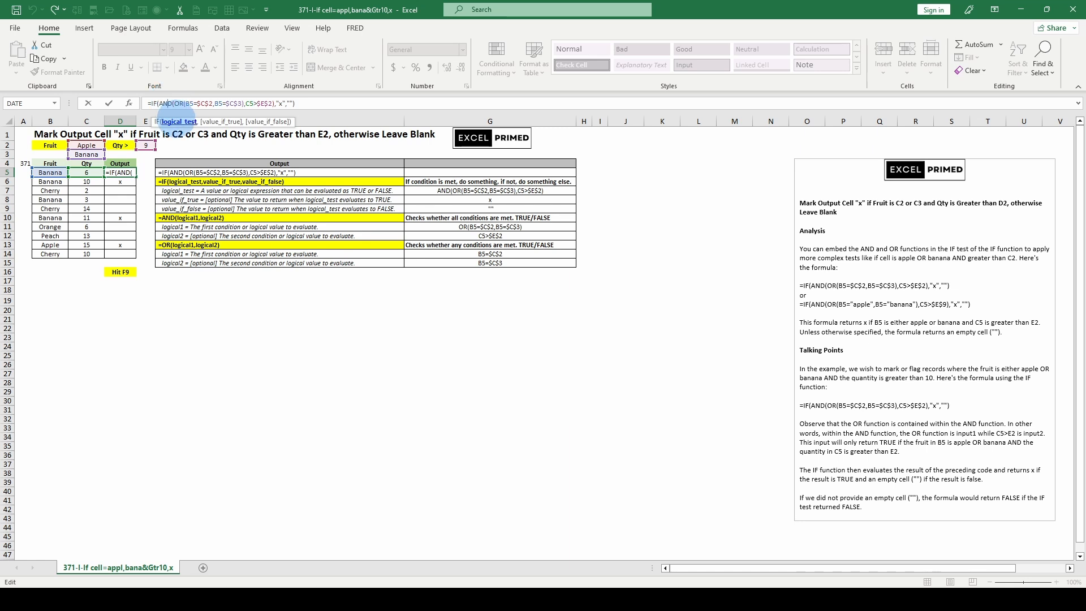
{"action": "left_click", "coordinate": [176, 121]}
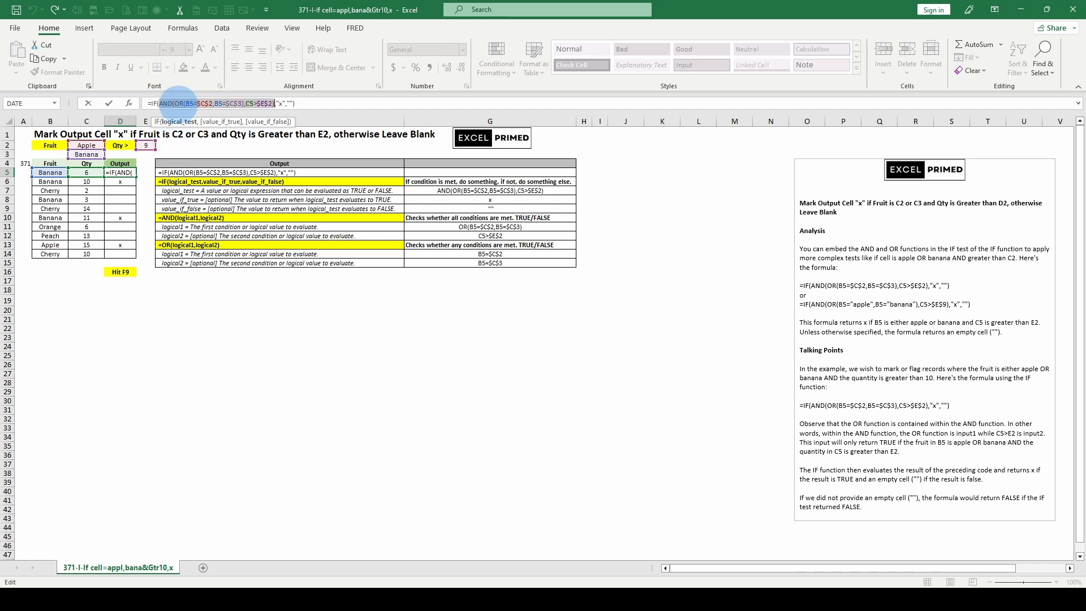
{"action": "key", "text": "F9"}
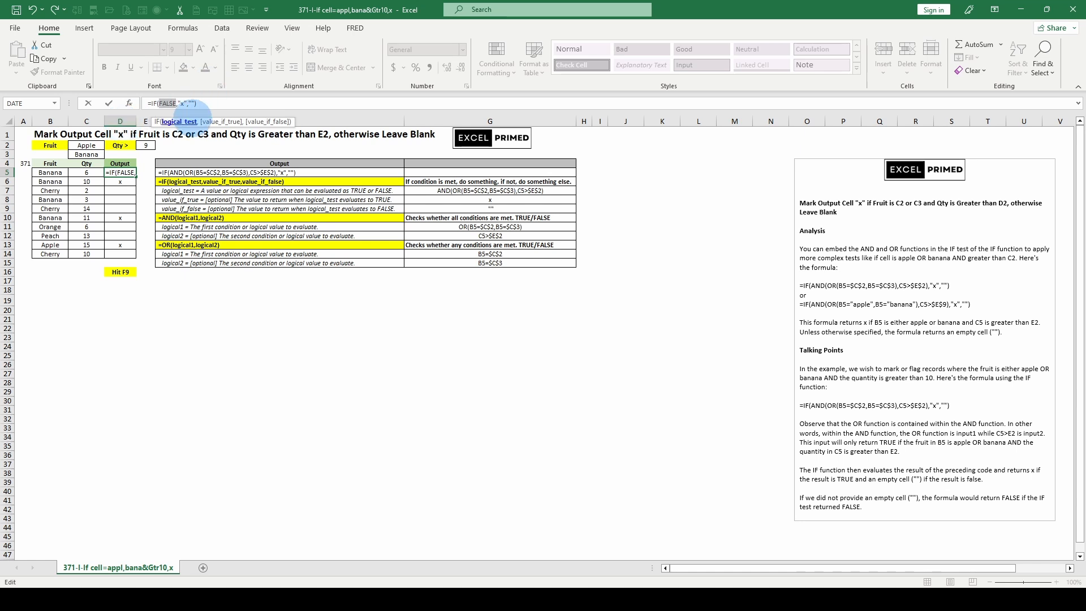
{"action": "key", "text": "Return"}
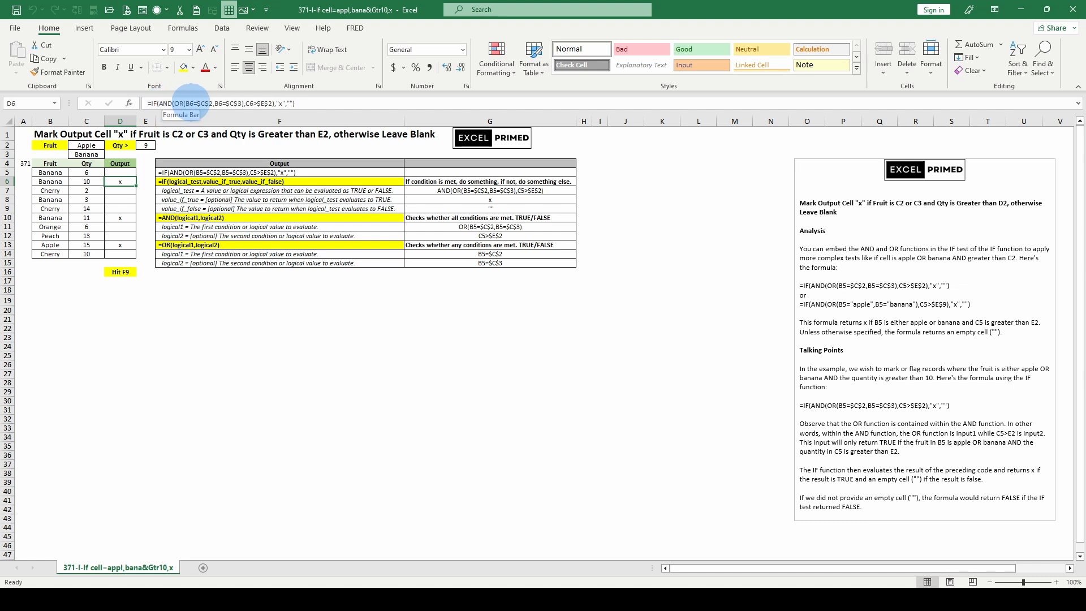
Evaluate the OR conditions B6=$C$2 and B6=$C$3 one at a time within the formula in D6
{"action": "left_click_drag", "start_coordinate": [185, 103], "coordinate": [213, 103]}
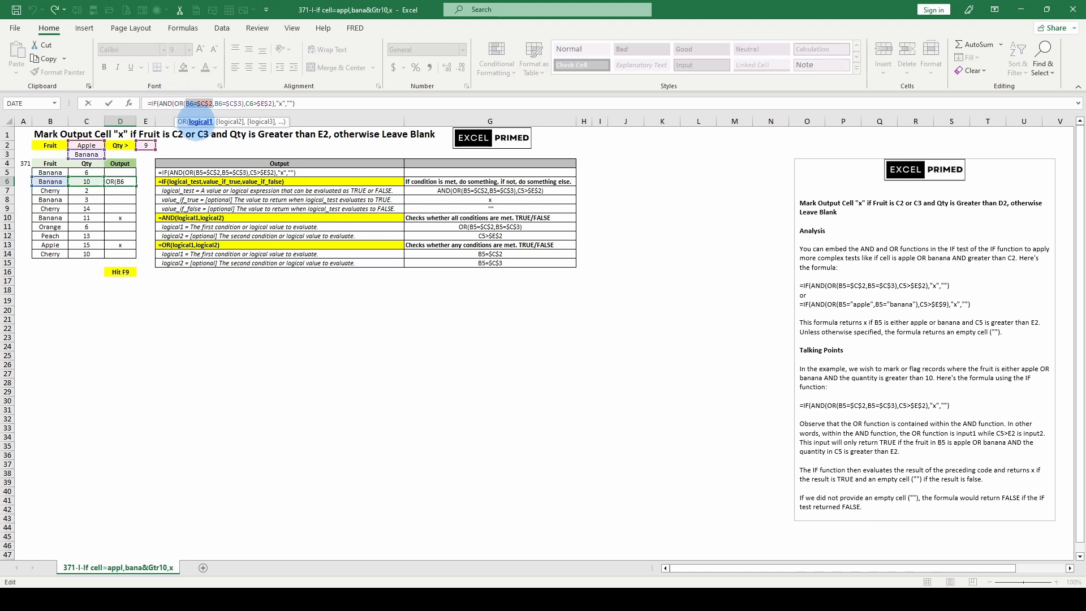
{"action": "key", "text": "F9"}
{"action": "left_click", "coordinate": [229, 122]}
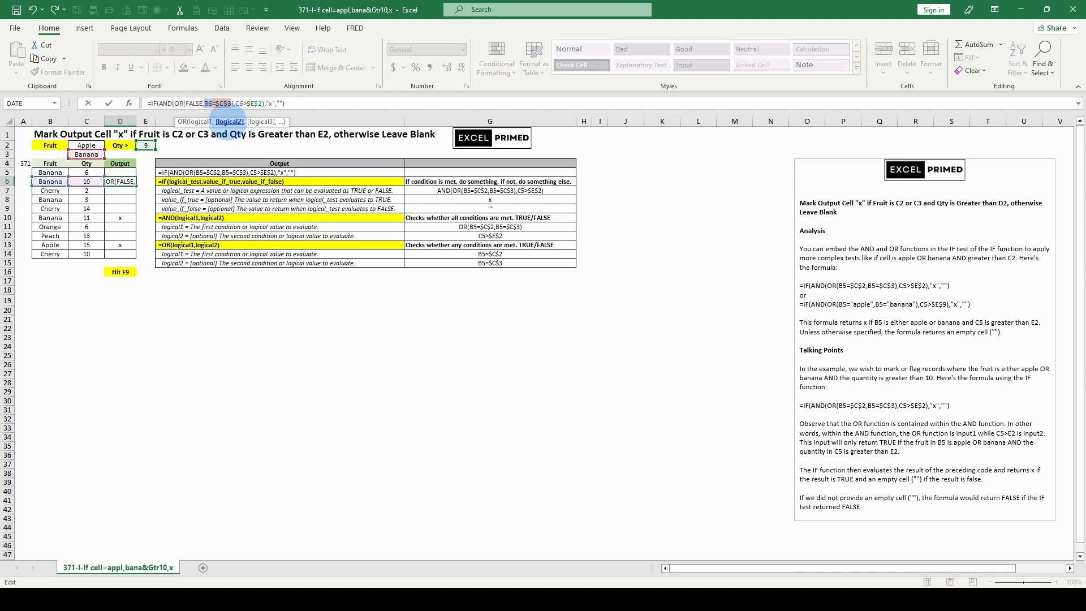
{"action": "key", "text": "F9"}
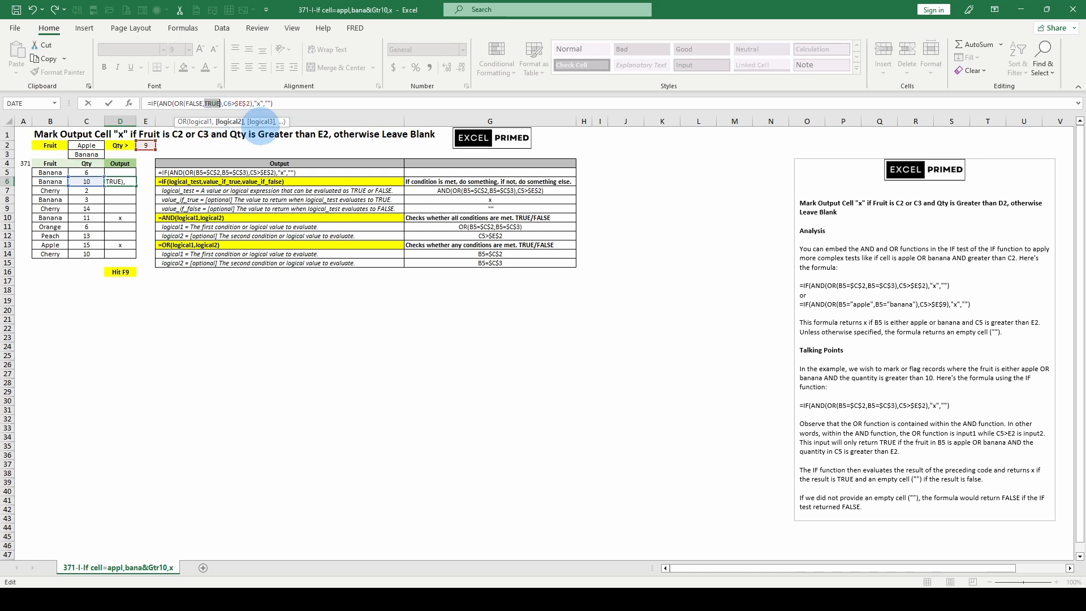
Undo the partial evaluations in D6, evaluate the IF function's whole logical test, and discard the edit
{"action": "key", "text": "ctrl+z"}
{"action": "key", "text": "ctrl+z"}
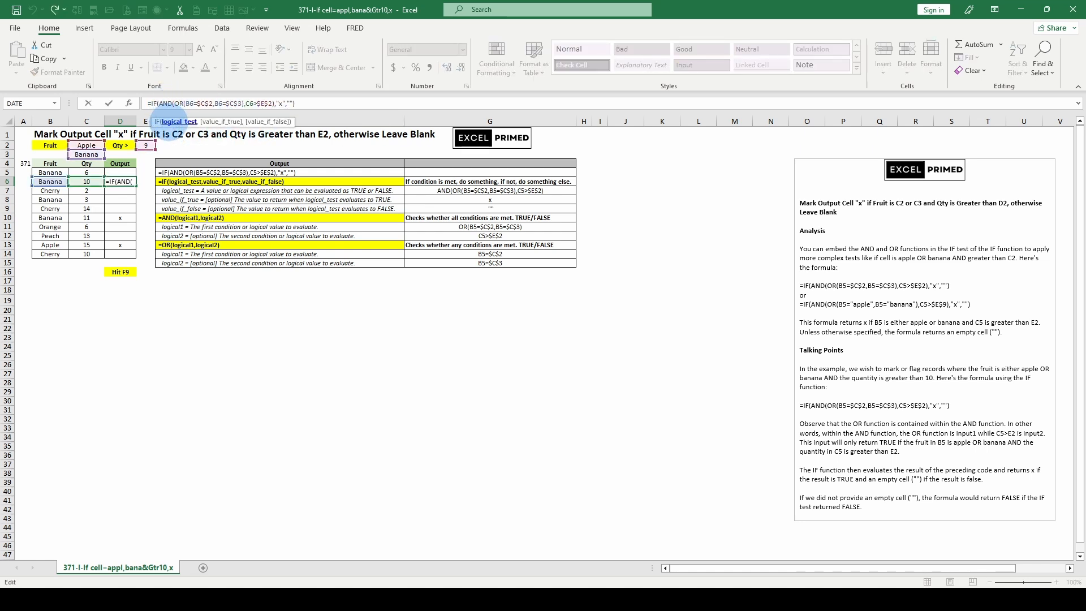
{"action": "left_click", "coordinate": [175, 122]}
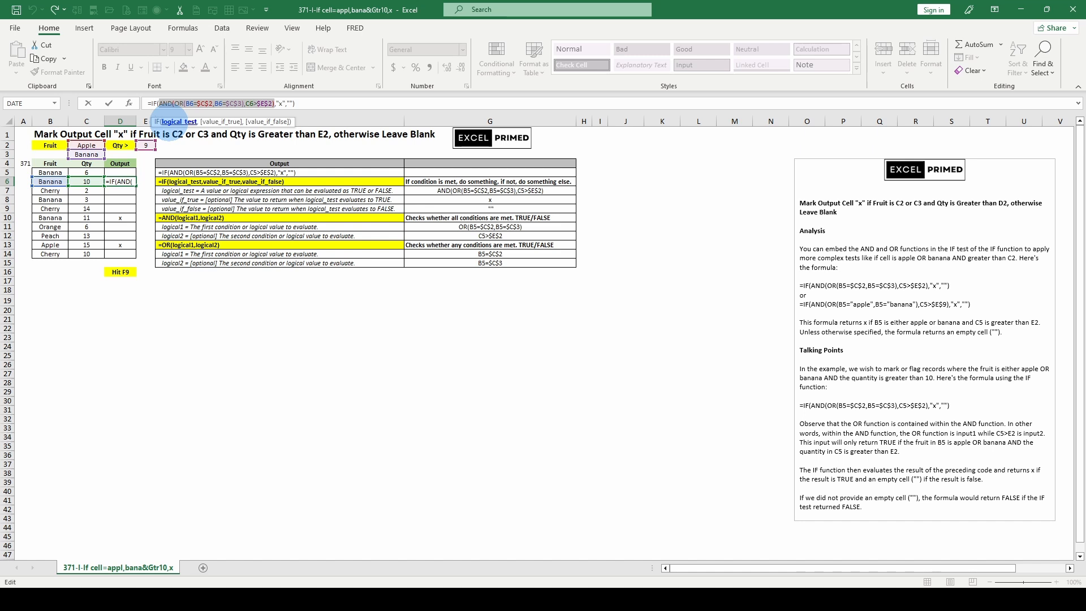
{"action": "key", "text": "F9"}
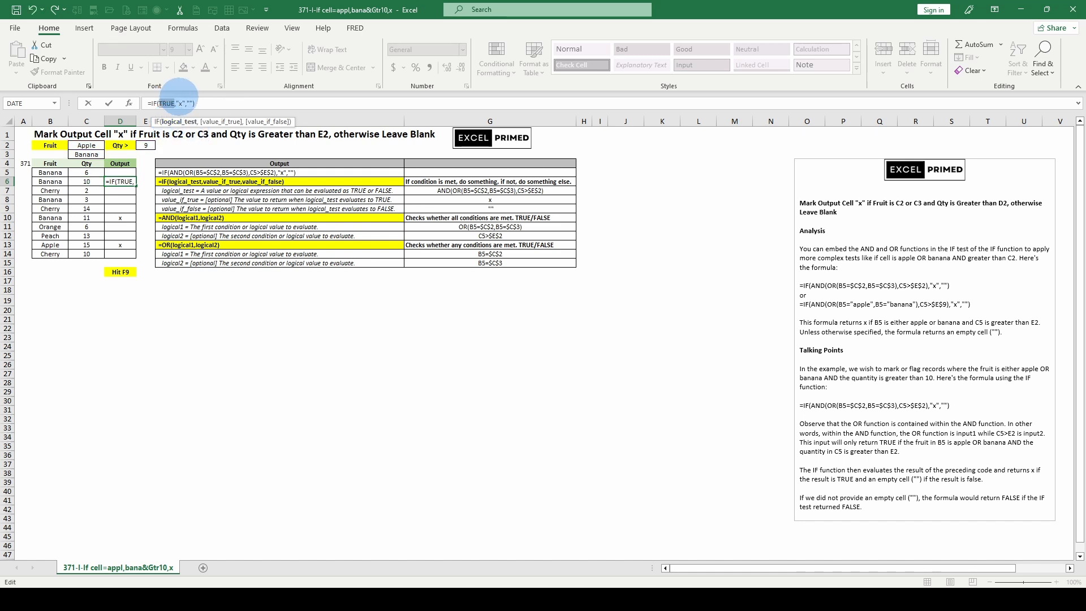
{"action": "key", "text": "Escape"}
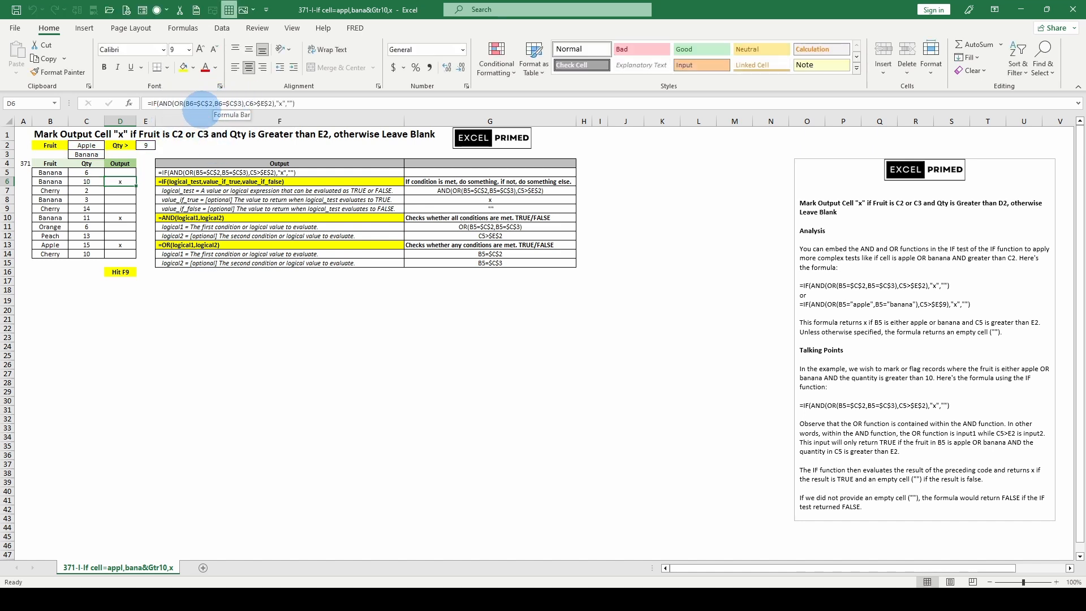
Evaluate the OR expression and the C6>$E$2 comparison inside D6's AND function, then discard the edit
{"action": "left_click", "coordinate": [177, 104]}
{"action": "left_click", "coordinate": [195, 120]}
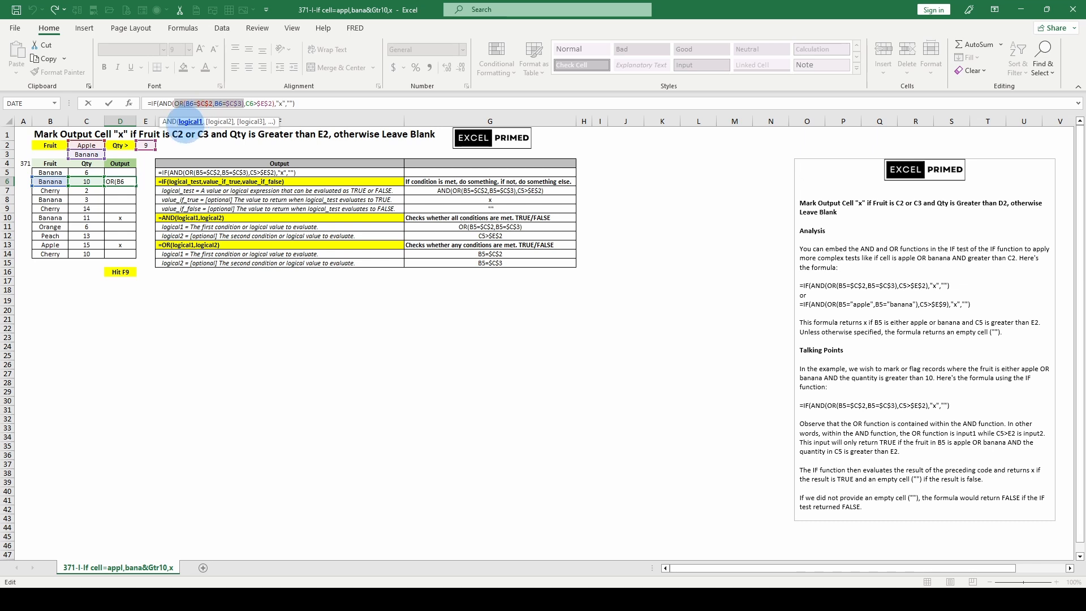
{"action": "key", "text": "F9"}
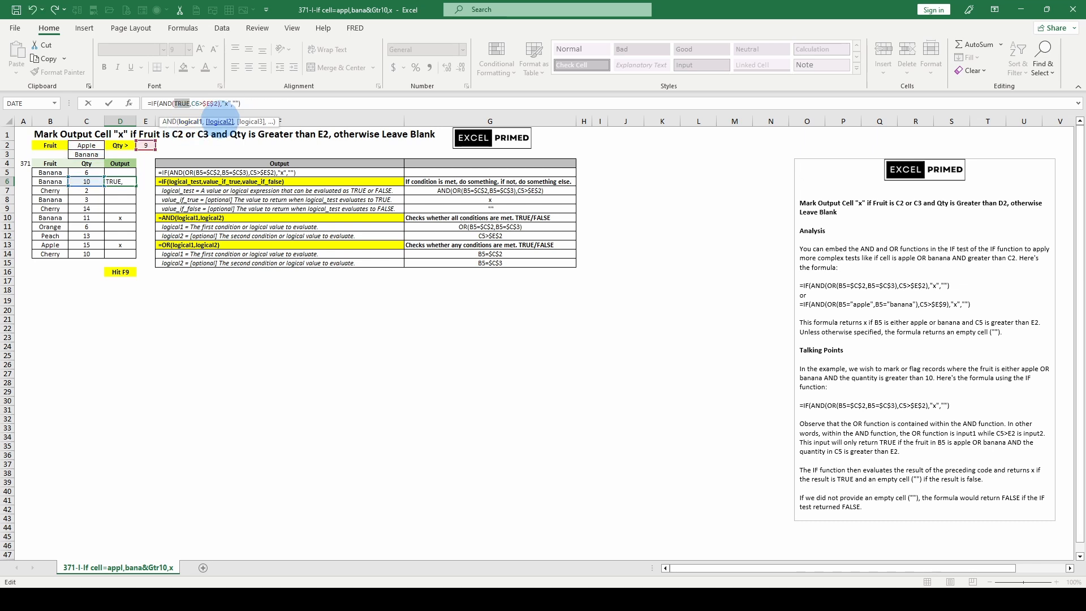
{"action": "left_click", "coordinate": [219, 122]}
{"action": "key", "text": "F9"}
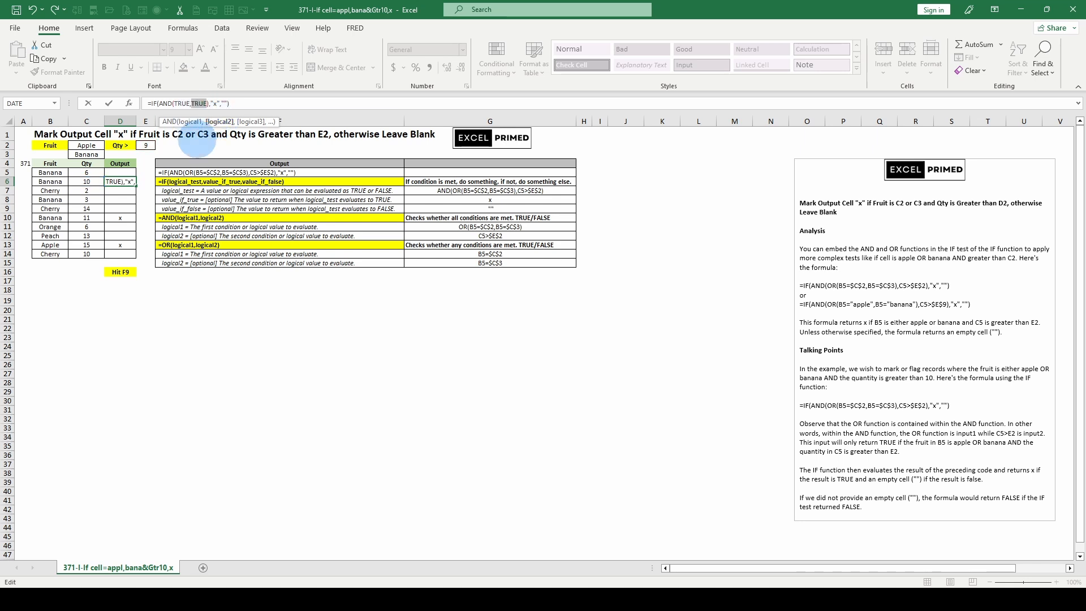
{"action": "key", "text": "Escape"}
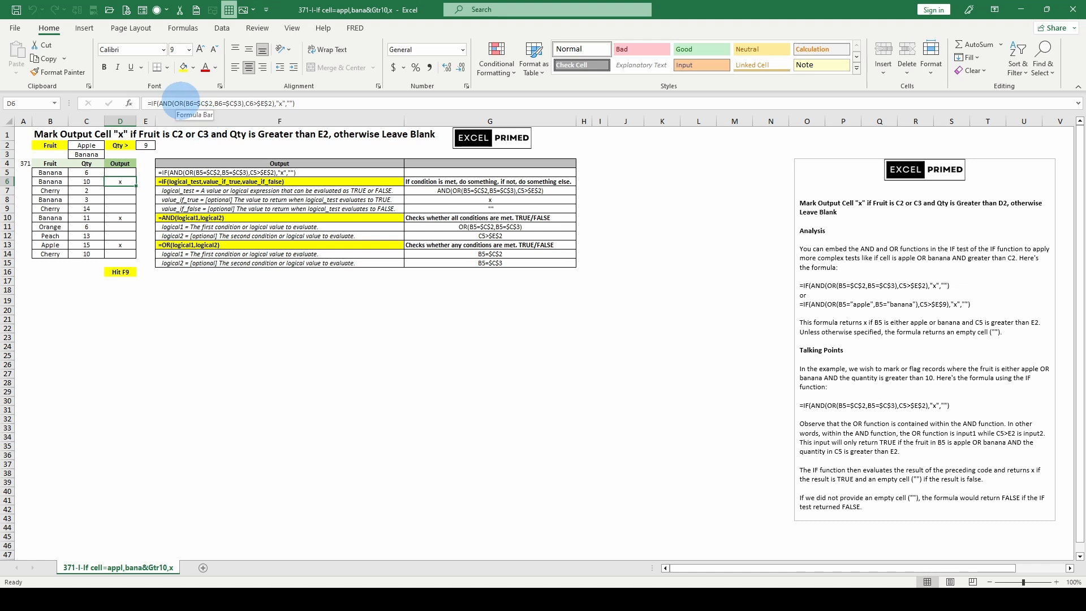
Evaluate both AND arguments in D6 once more, check how they feed the IF test, discard the edit and select F18
{"action": "left_click", "coordinate": [179, 103]}
{"action": "left_click", "coordinate": [189, 121]}
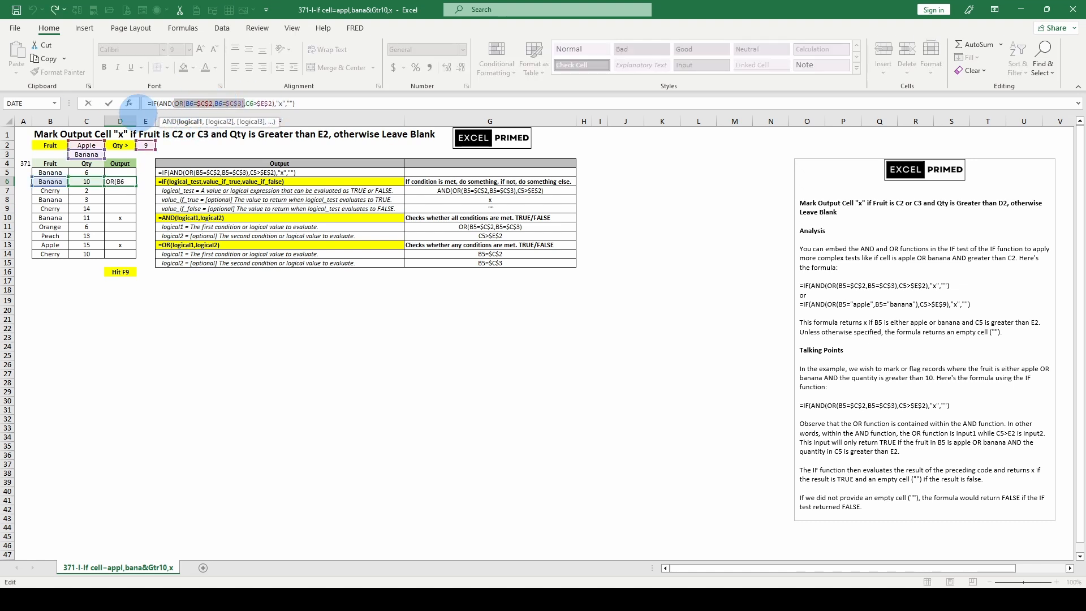
{"action": "key", "text": "F9"}
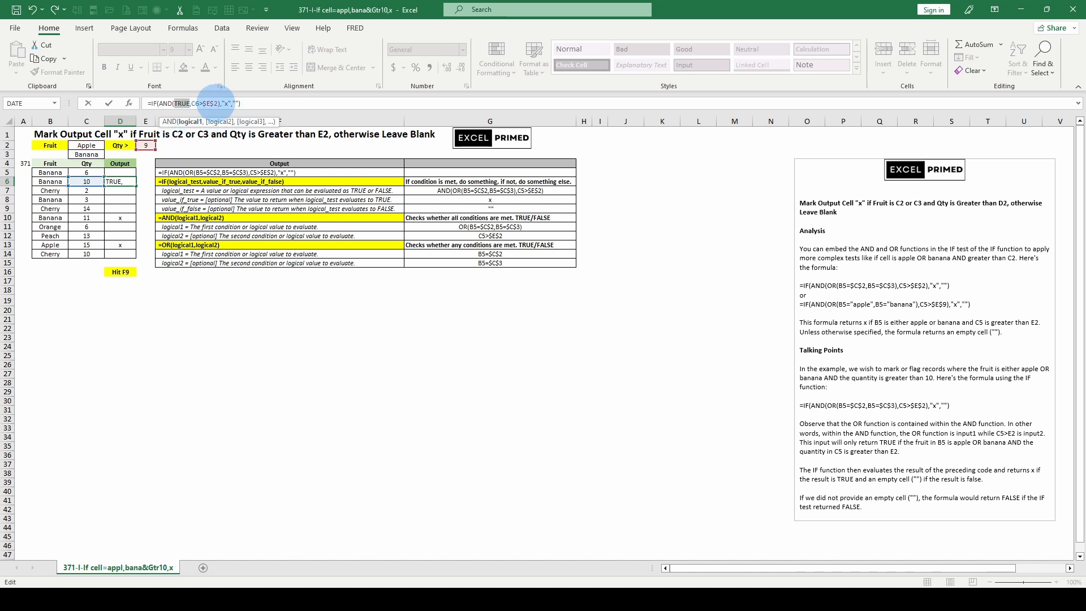
{"action": "left_click", "coordinate": [219, 121]}
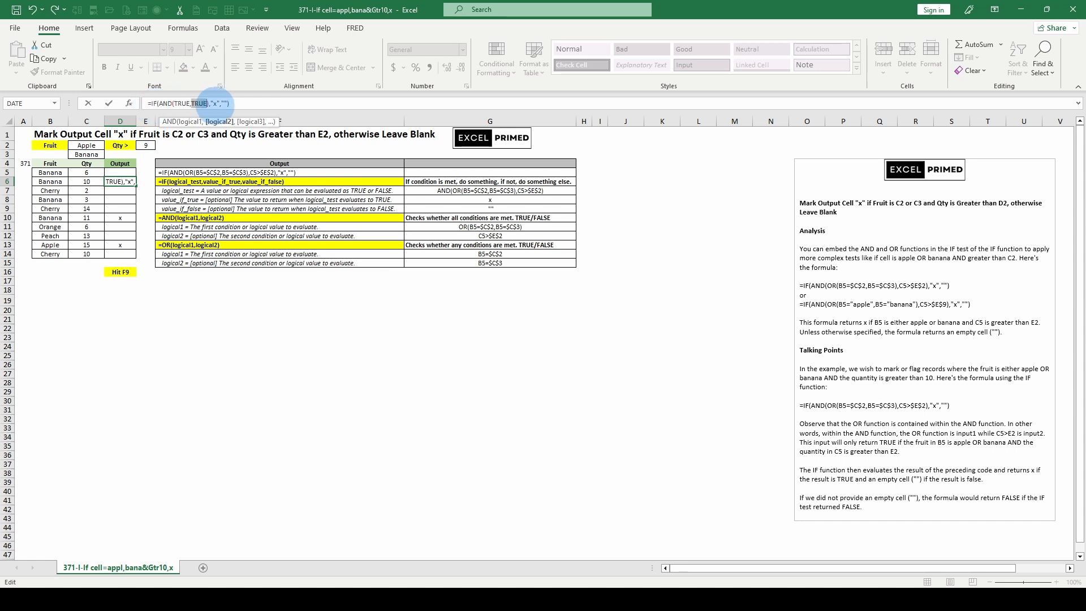
{"action": "key", "text": "F9"}
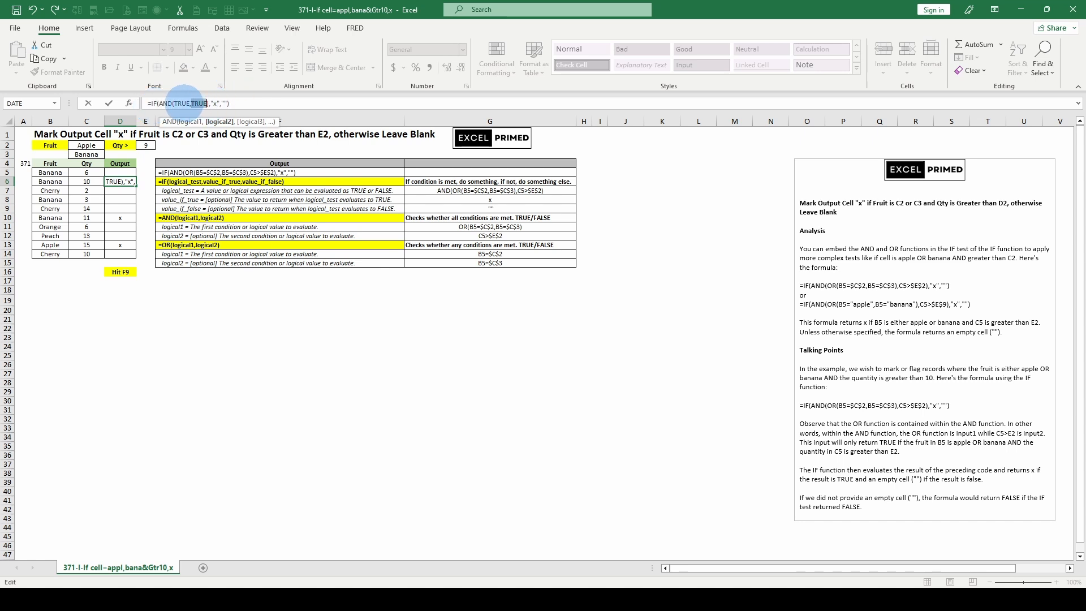
{"action": "left_click", "coordinate": [167, 104]}
{"action": "left_click", "coordinate": [165, 122]}
{"action": "key", "text": "Escape"}
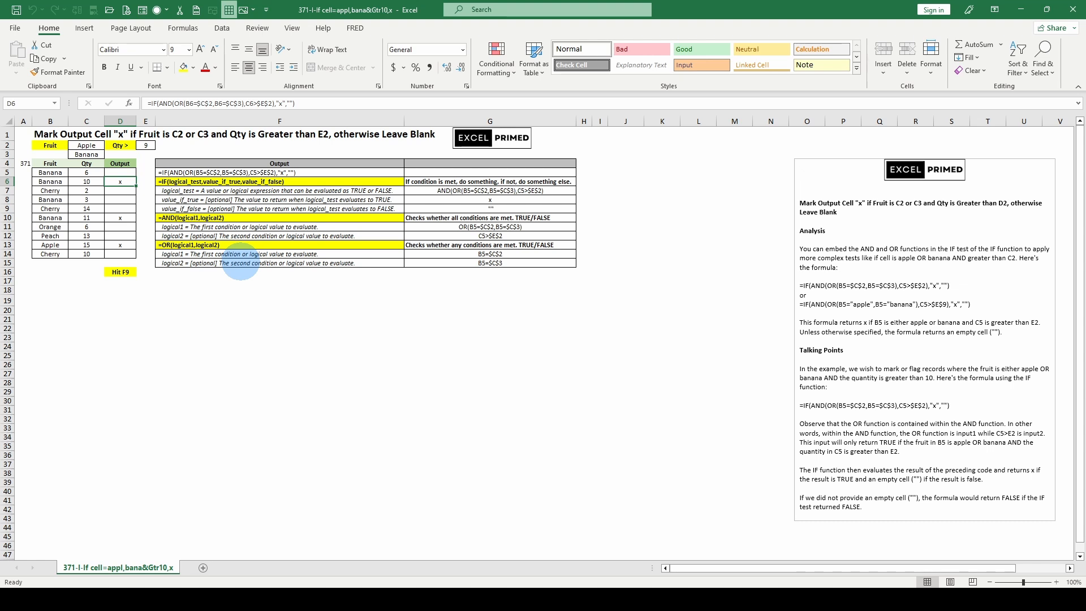
{"action": "left_click", "coordinate": [244, 290]}
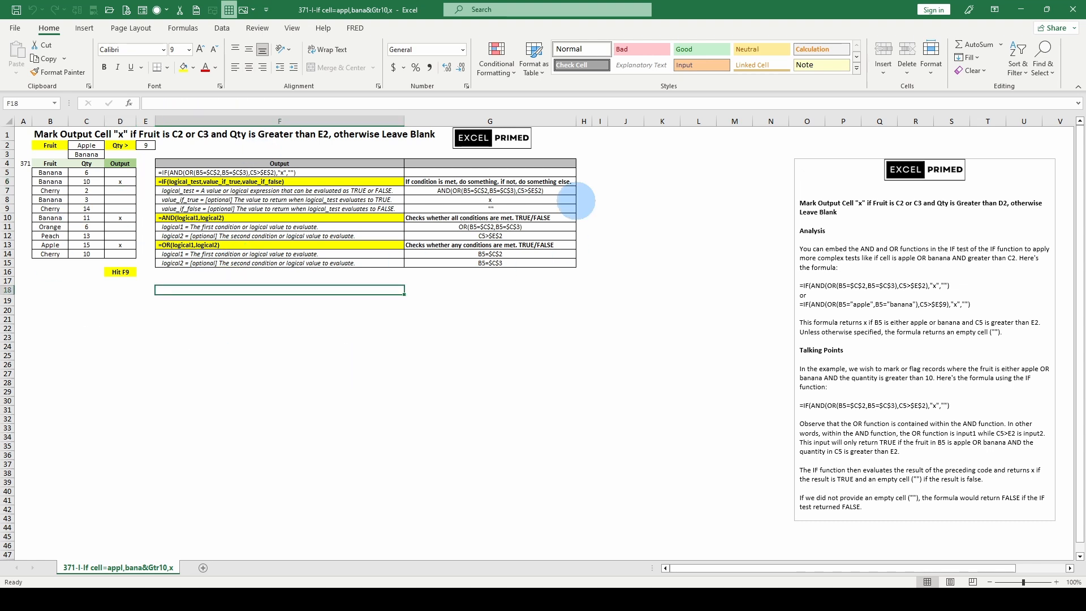